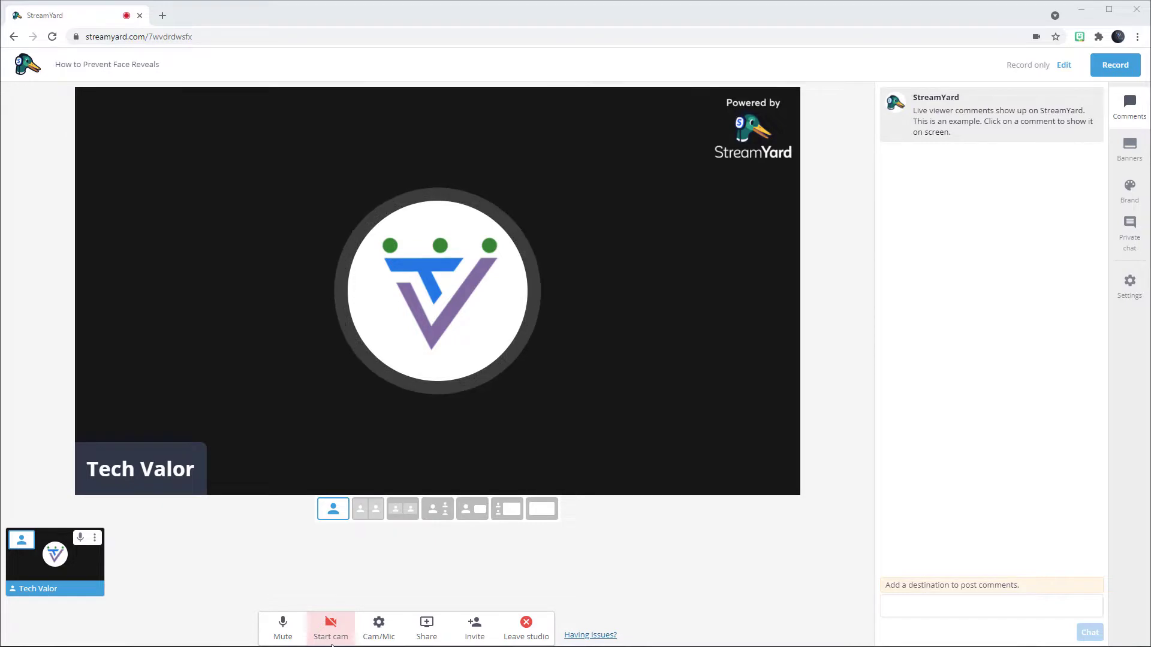
Start the webcam, stop it, then start it again so the live feed shows.
{"action": "left_click", "coordinate": [331, 627]}
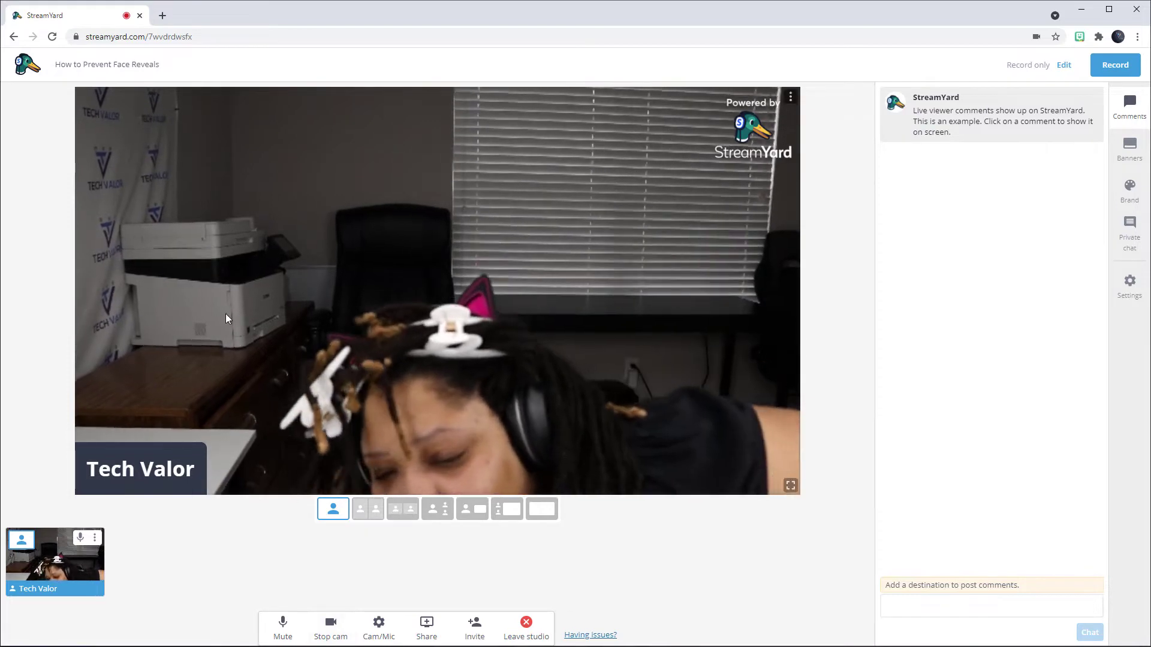
{"action": "left_click", "coordinate": [331, 627]}
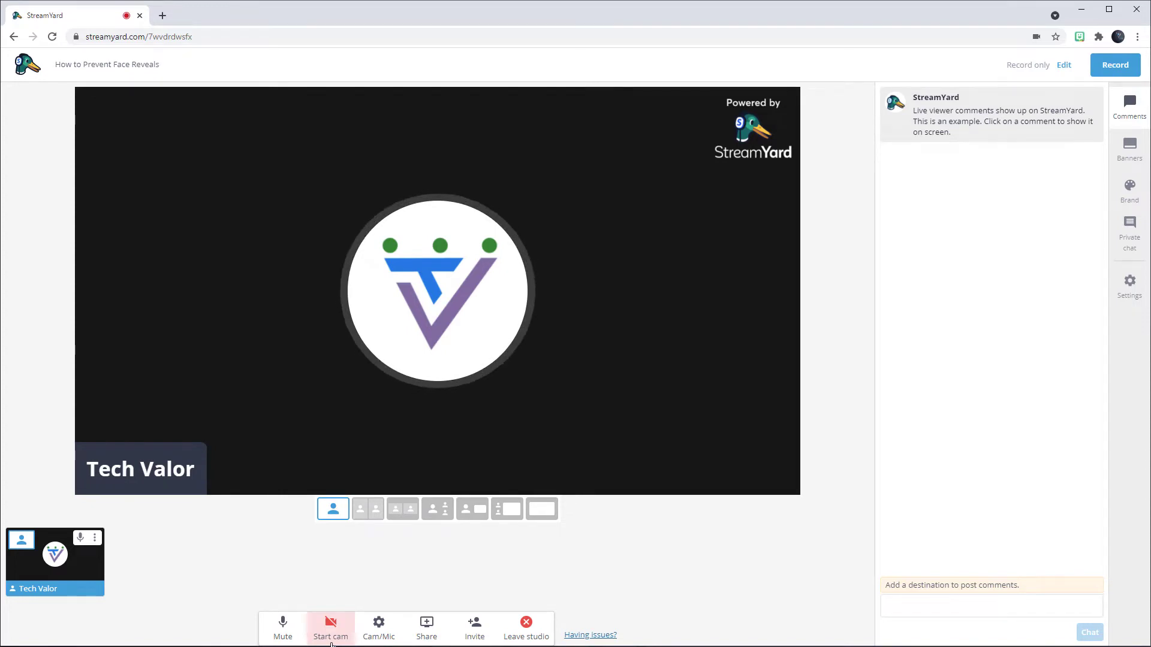
{"action": "left_click", "coordinate": [331, 628]}
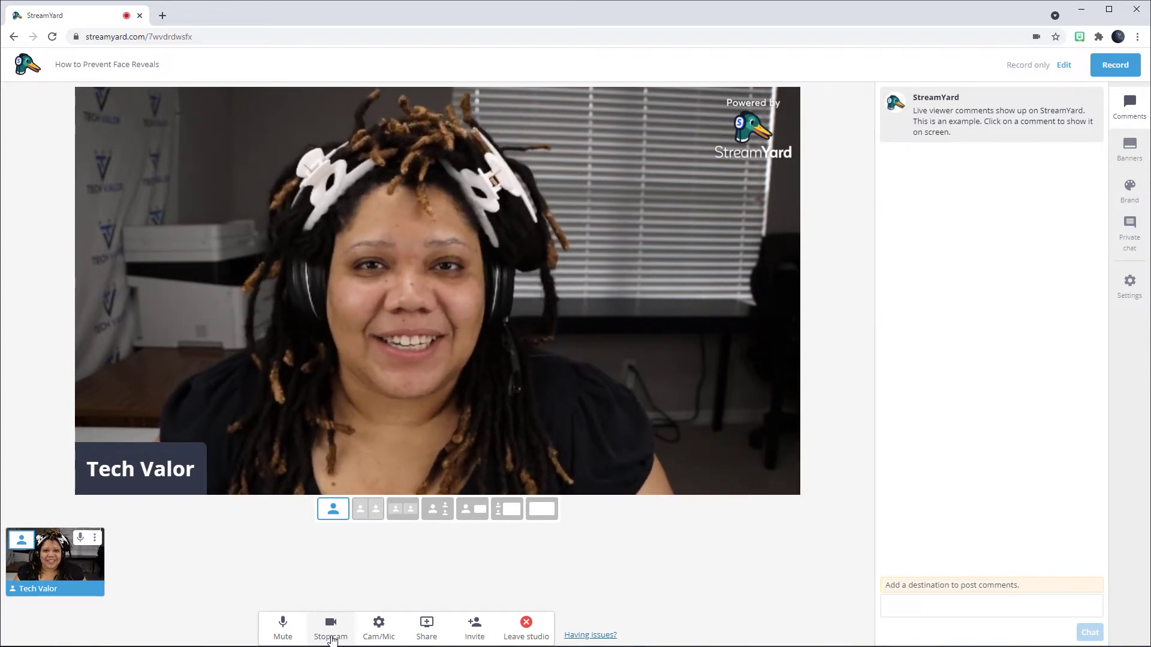
Stop the camera and bring up the Green Screen options in Cam/Mic settings.
{"action": "left_click", "coordinate": [331, 629]}
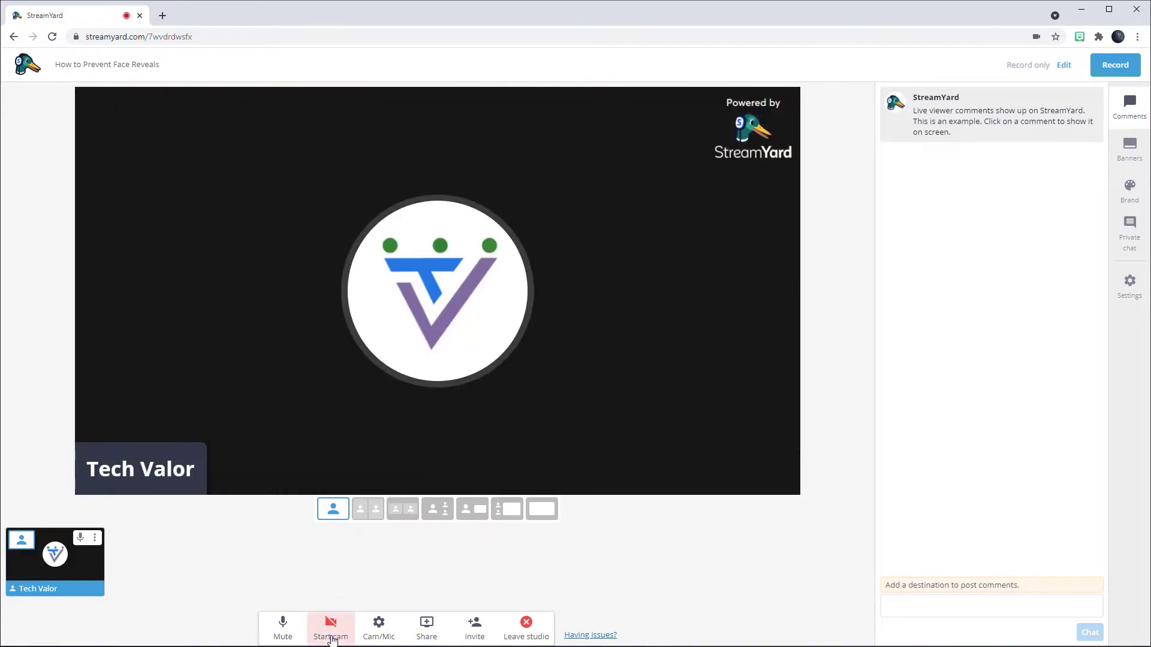
{"action": "left_click", "coordinate": [379, 627]}
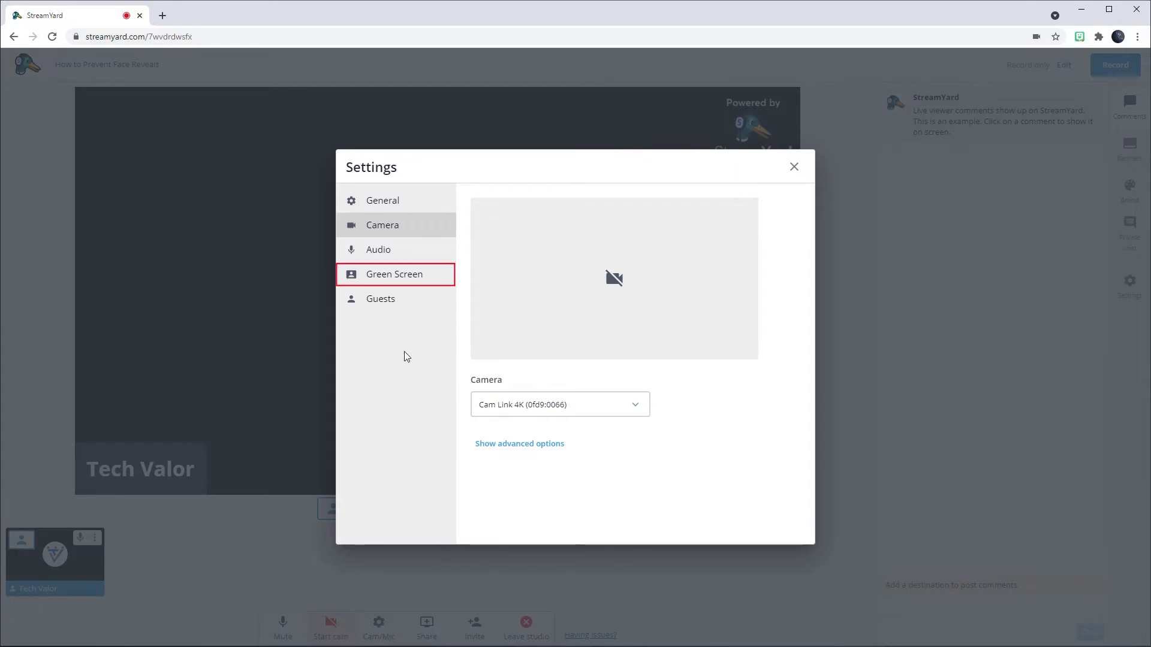
{"action": "left_click", "coordinate": [395, 274]}
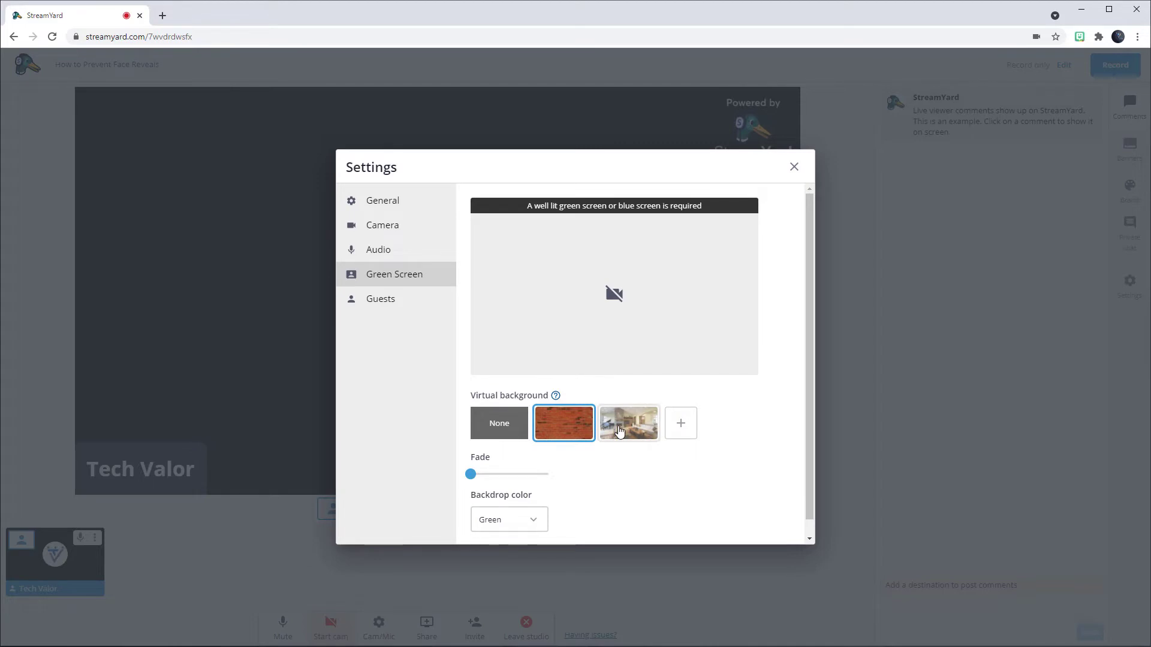
Try the None, brick-wall and living-room backgrounds, settling on the brick wall.
{"action": "left_click", "coordinate": [494, 430]}
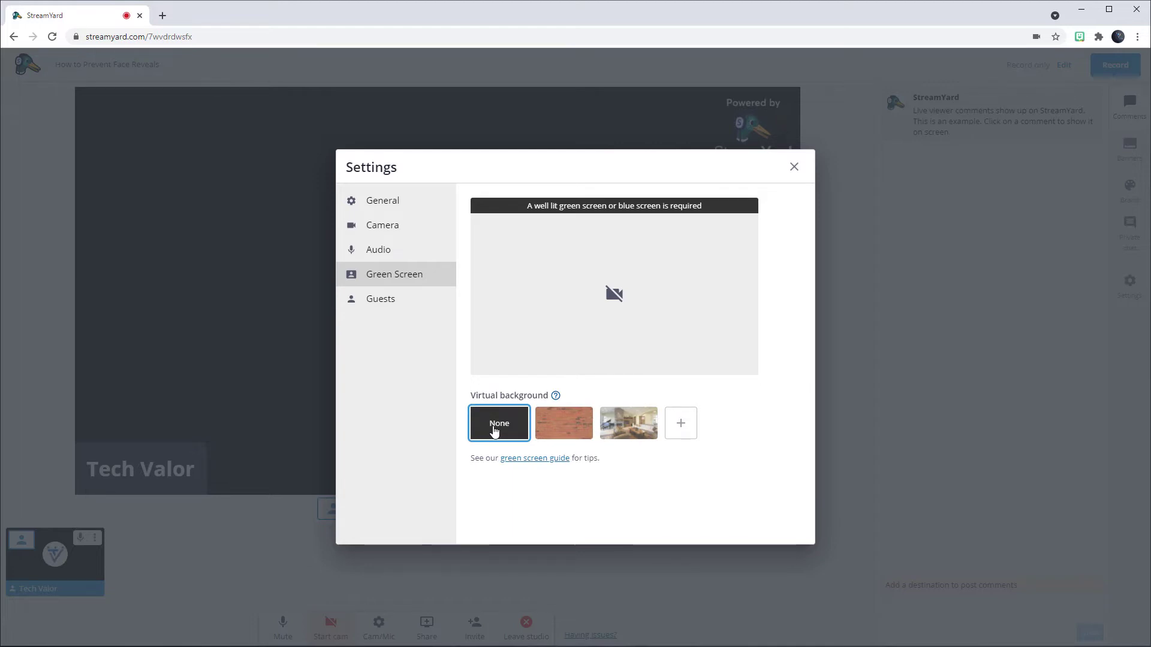
{"action": "left_click", "coordinate": [550, 428]}
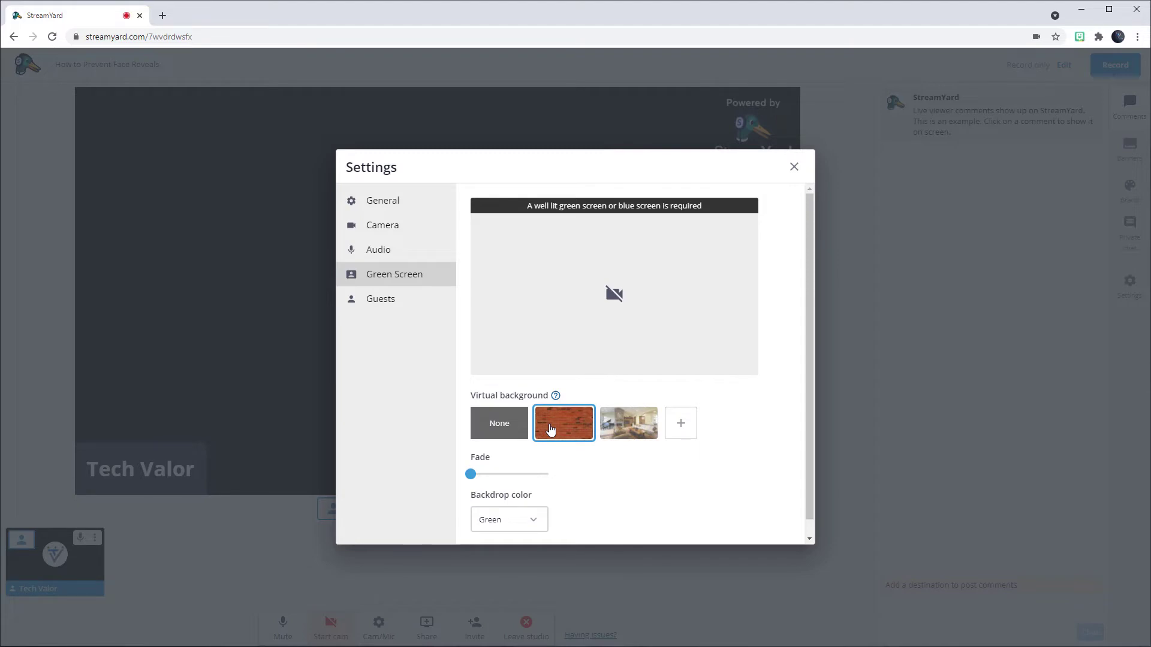
{"action": "left_click", "coordinate": [629, 425]}
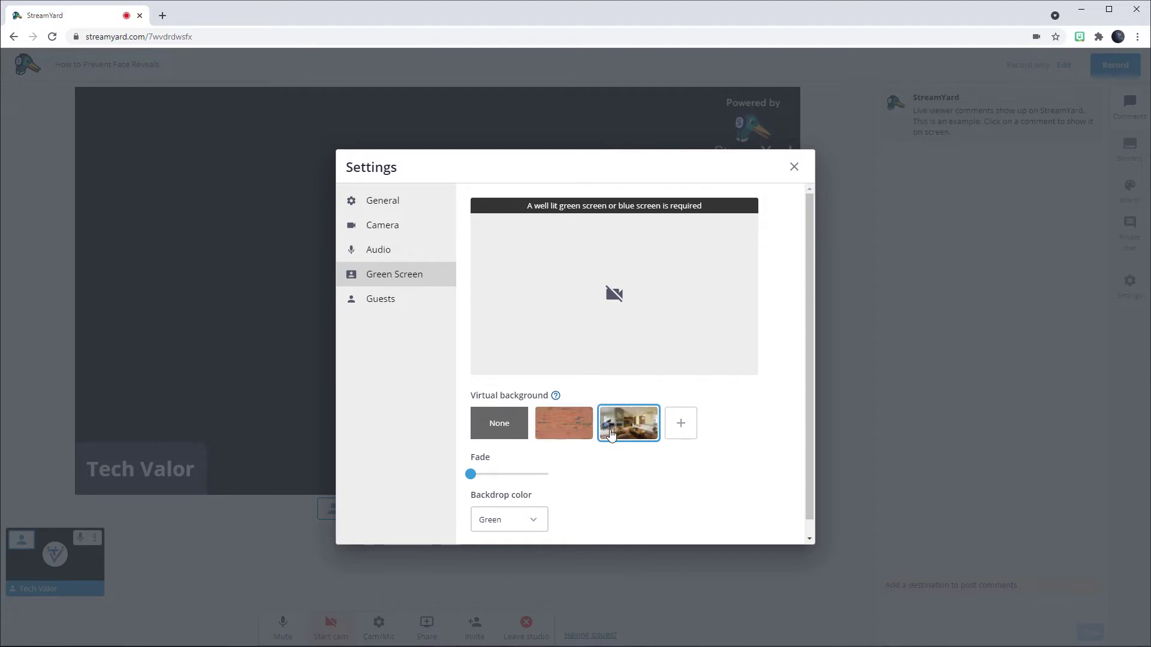
{"action": "left_click", "coordinate": [565, 424]}
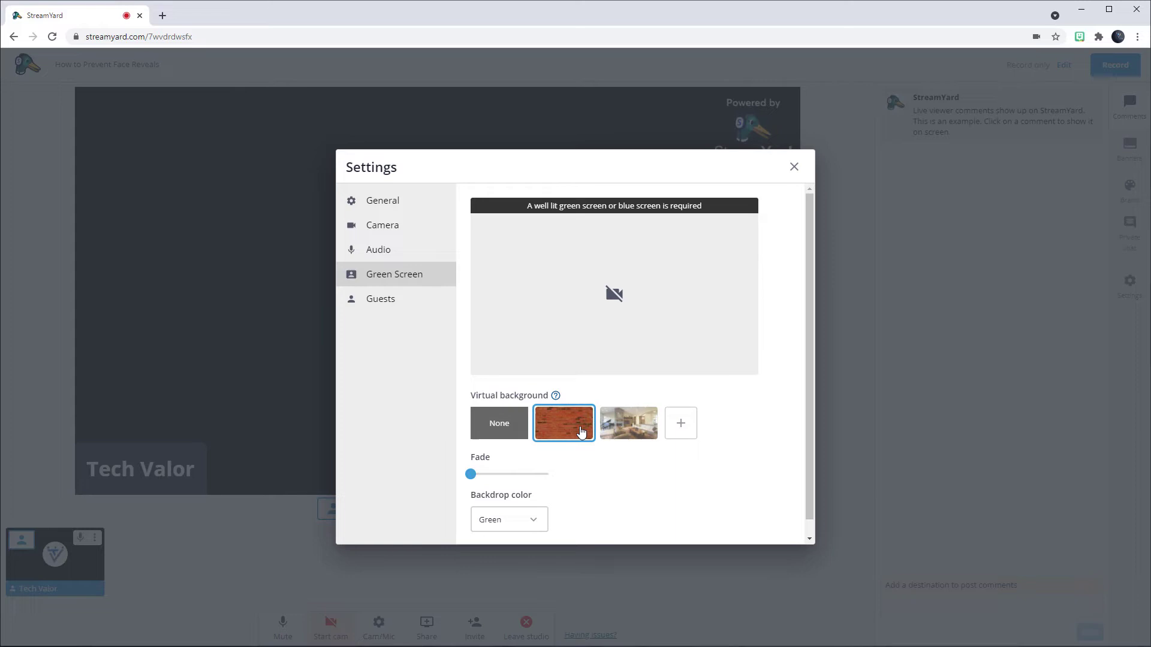
{"action": "mouse_move", "coordinate": [471, 474]}
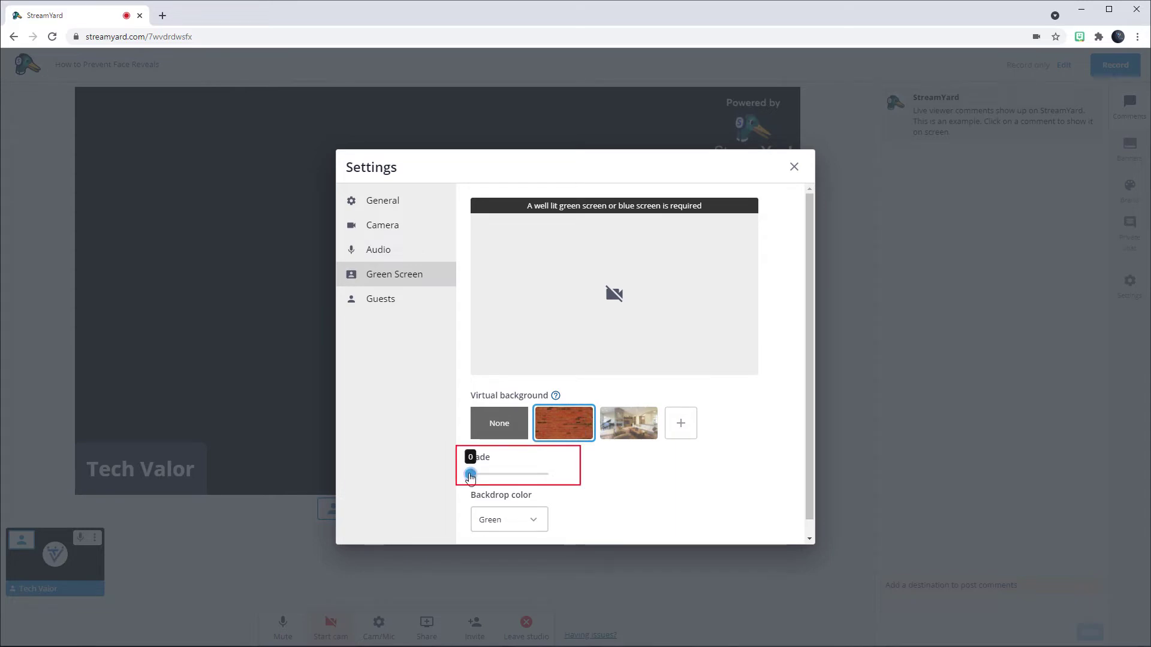
Raise the background fade to maximum and keep the backdrop colour green.
{"action": "left_click_drag", "start_coordinate": [470, 476], "coordinate": [548, 475]}
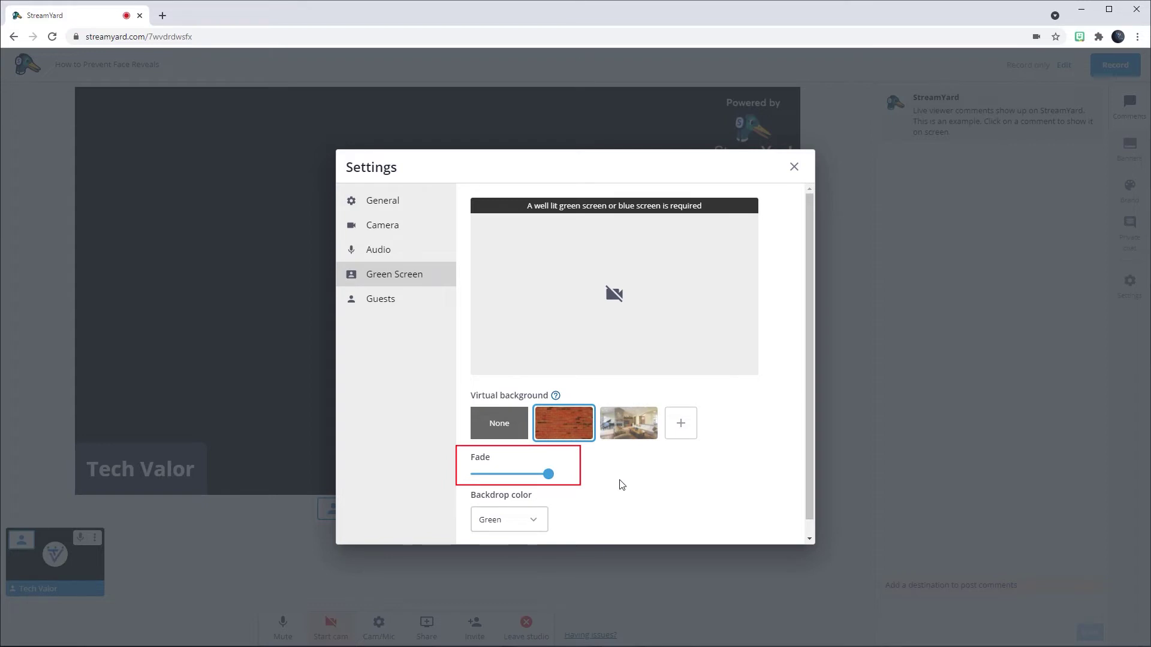
{"action": "scroll", "coordinate": [620, 484], "scroll_direction": "down", "scroll_amount": 1}
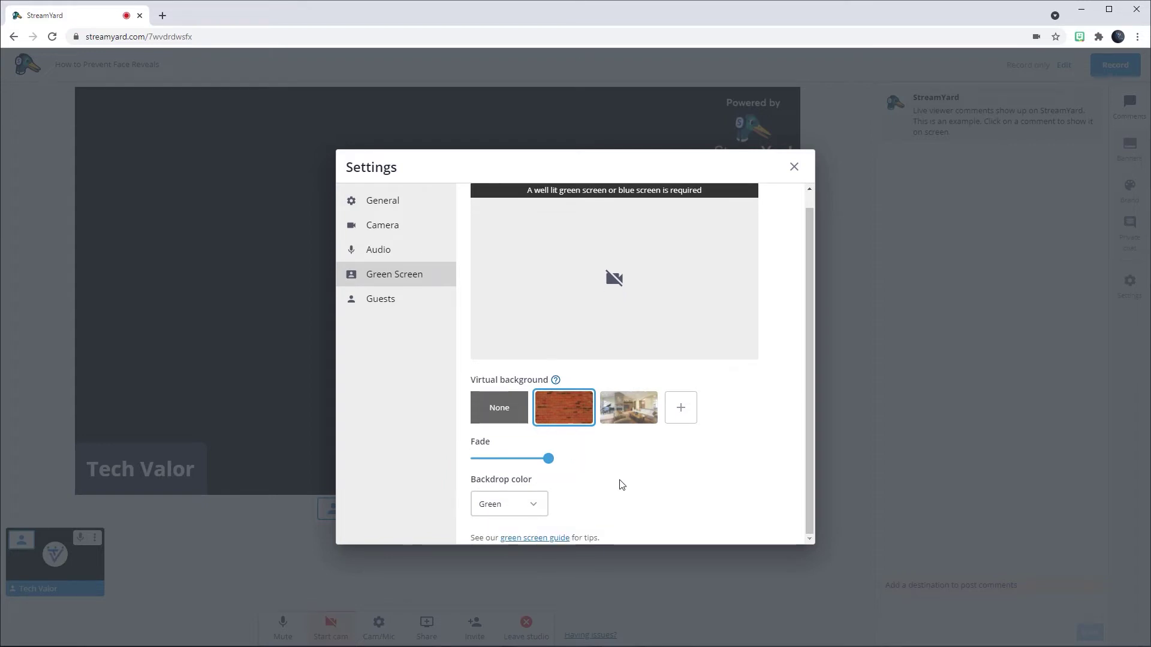
{"action": "left_click", "coordinate": [513, 505]}
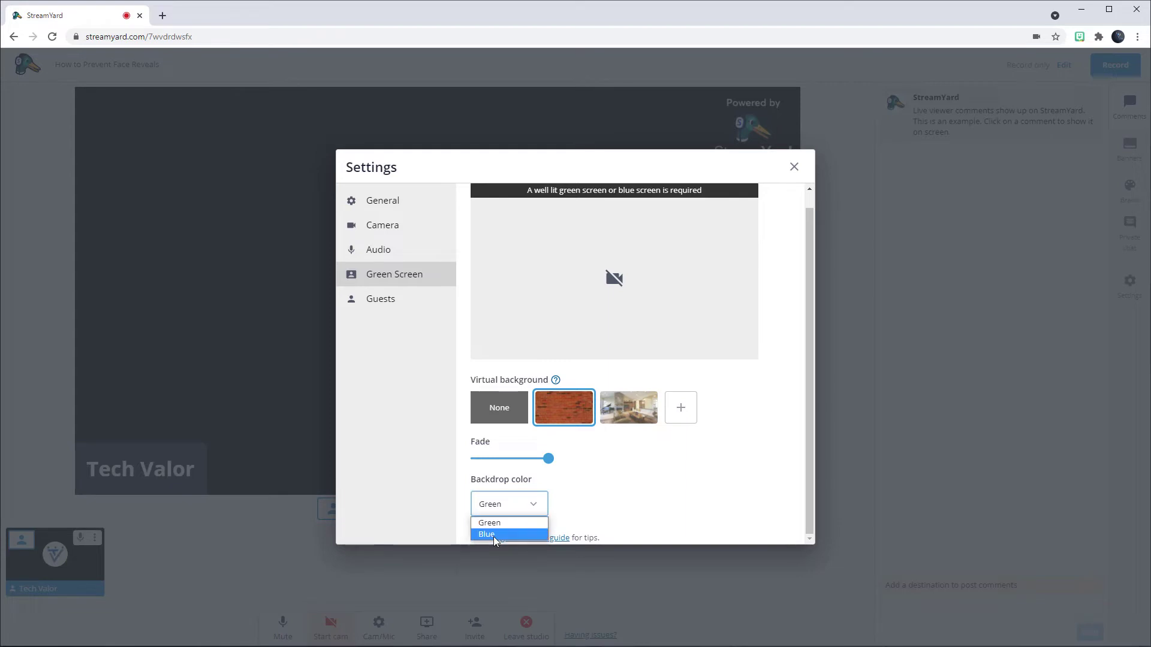
{"action": "left_click", "coordinate": [494, 537]}
{"action": "left_click", "coordinate": [502, 505]}
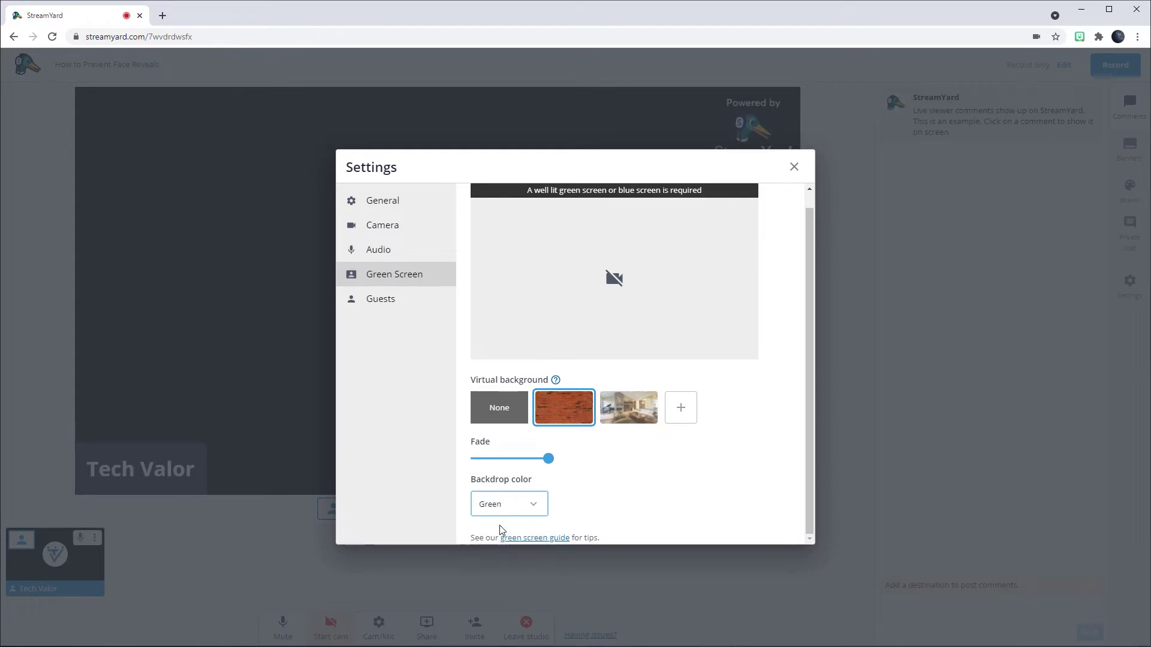
Close settings, preview the brick-wall background with the camera on, then stop the camera.
{"action": "left_click", "coordinate": [794, 169]}
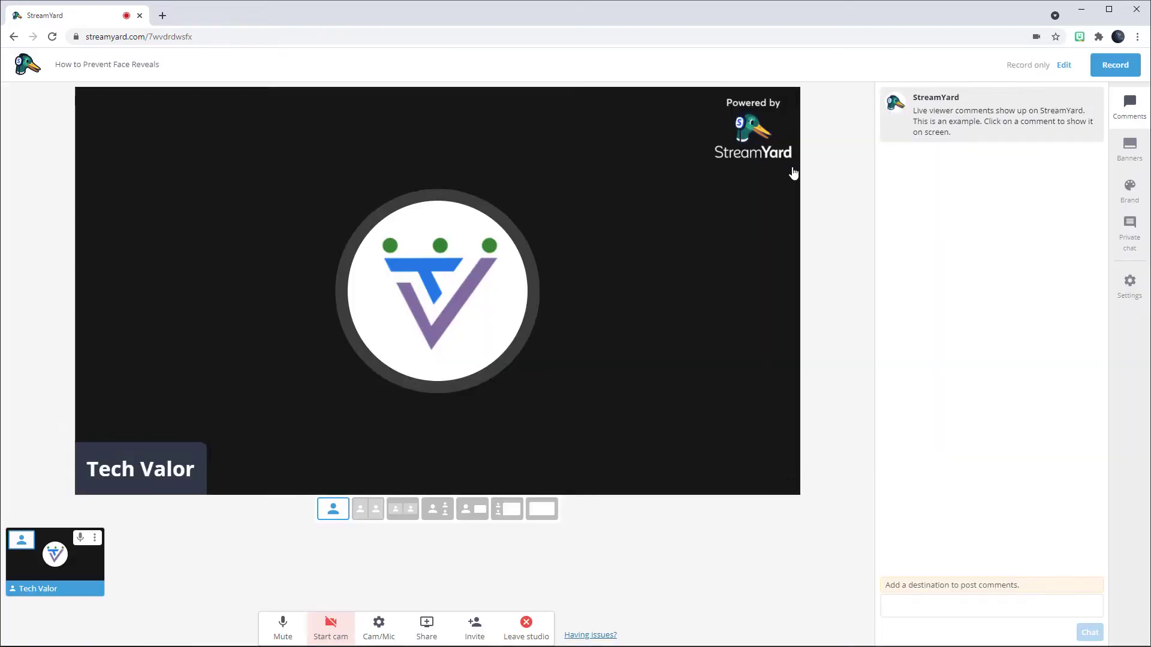
{"action": "left_click", "coordinate": [330, 627]}
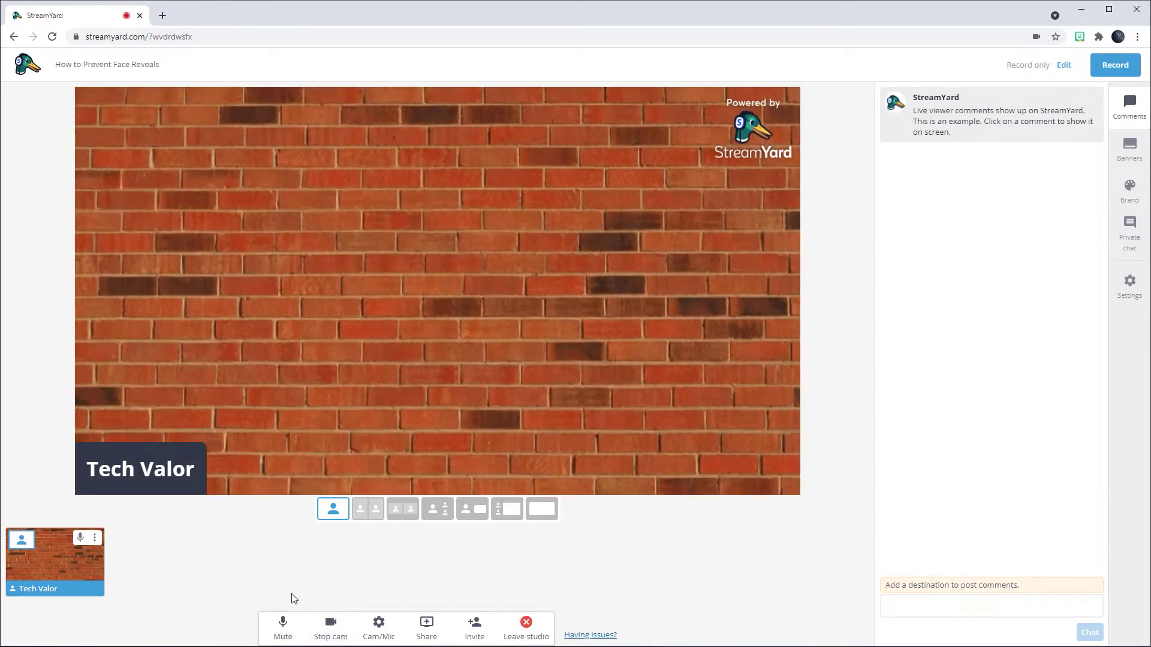
{"action": "left_click", "coordinate": [330, 627]}
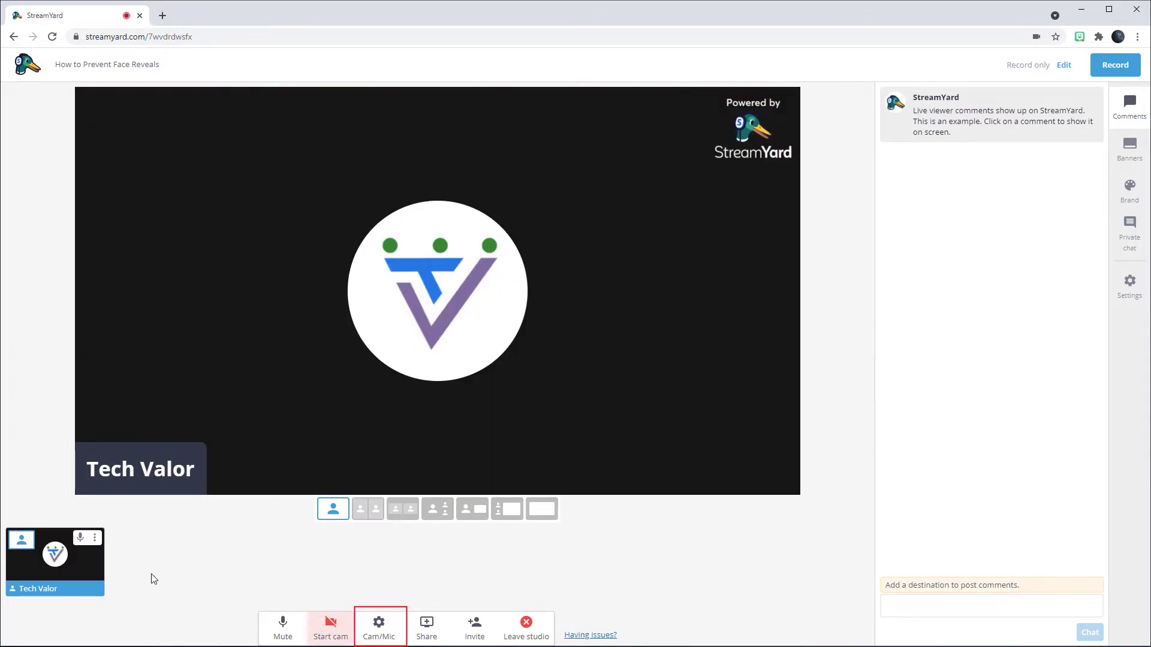
Upload and save the TV Banner image as a virtual background, close settings, and start the camera.
{"action": "left_click", "coordinate": [379, 627]}
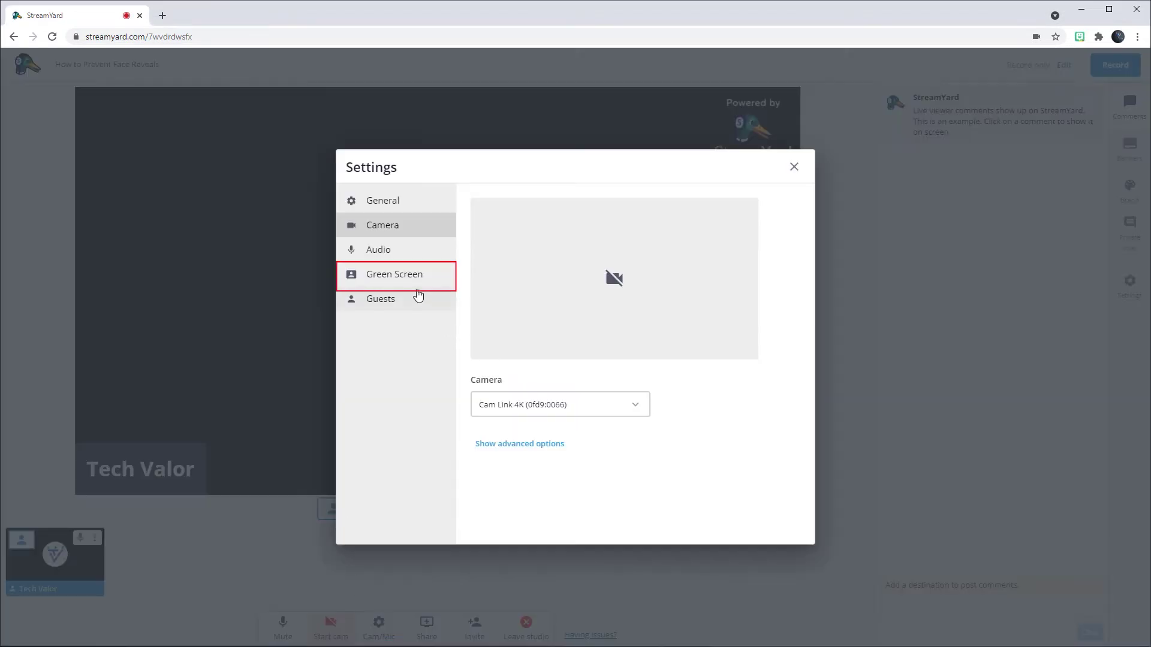
{"action": "left_click", "coordinate": [395, 273]}
{"action": "left_click", "coordinate": [680, 423]}
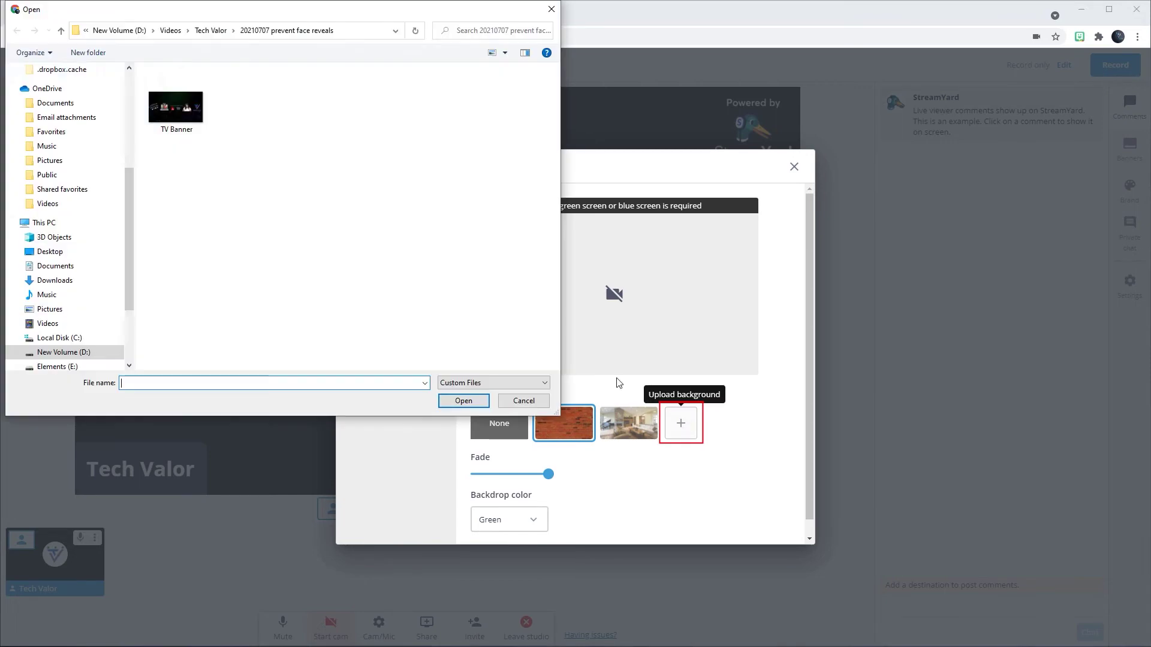
{"action": "left_click", "coordinate": [182, 123]}
{"action": "left_click", "coordinate": [463, 401]}
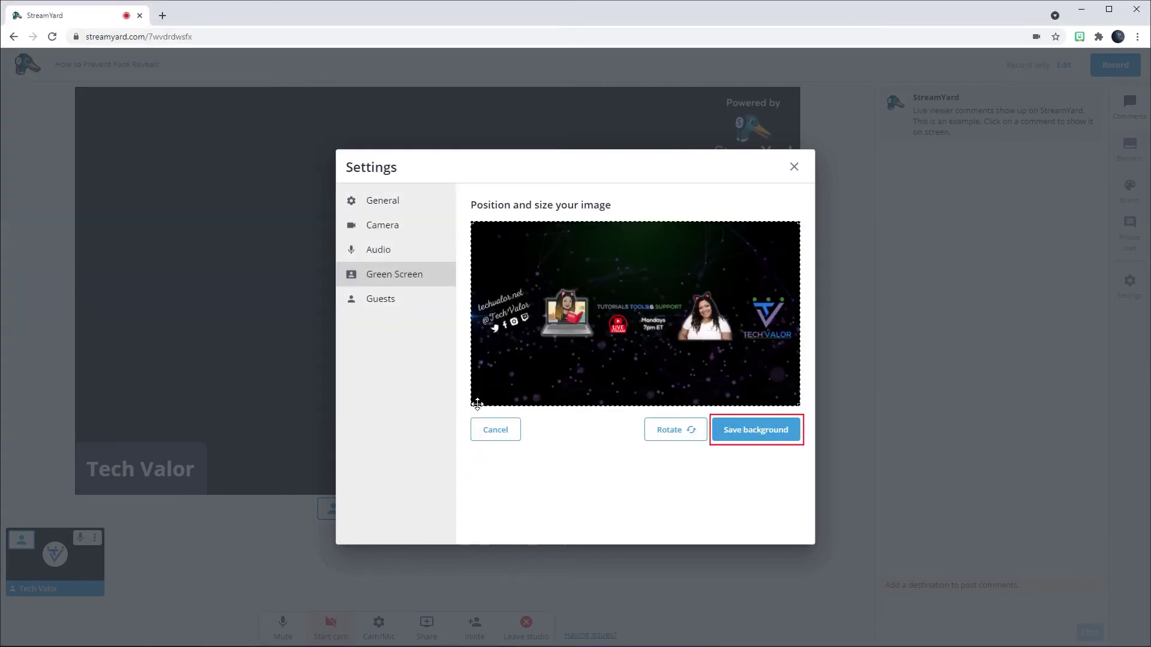
{"action": "left_click", "coordinate": [755, 429]}
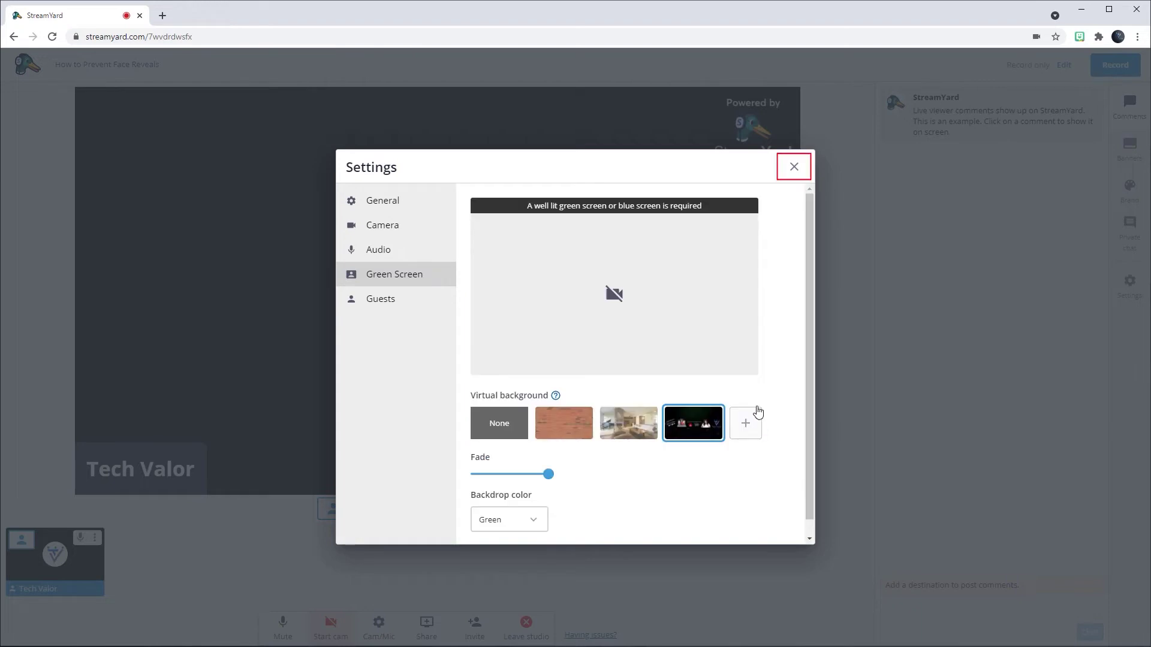
{"action": "left_click", "coordinate": [794, 166]}
{"action": "left_click", "coordinate": [331, 626]}
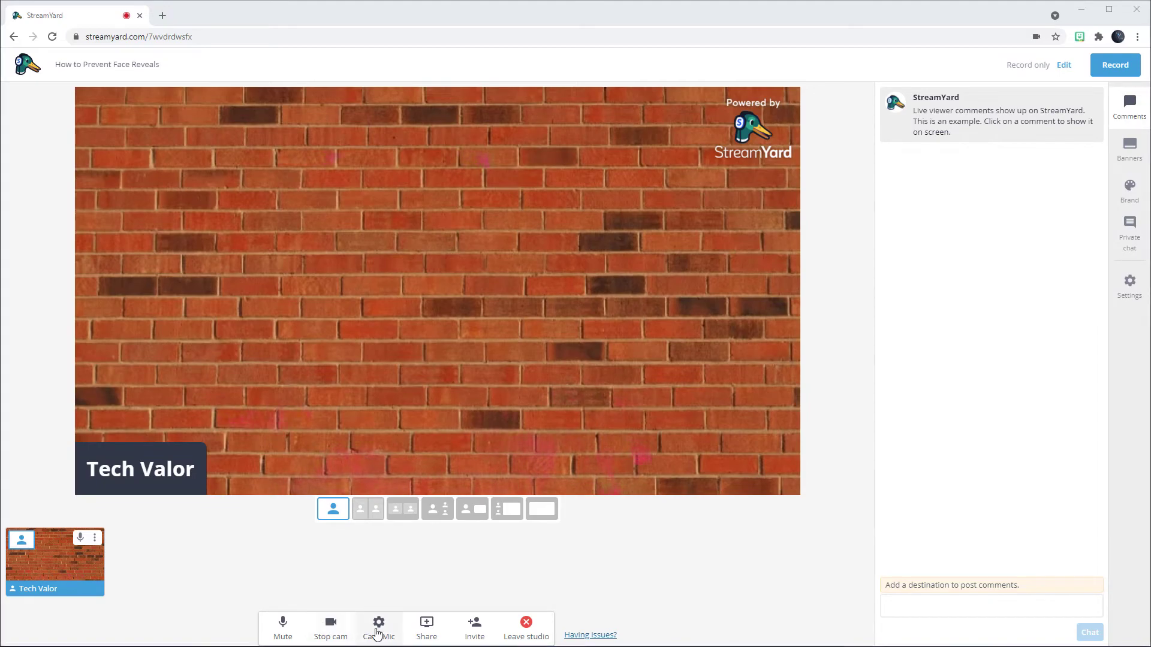
Drag the green-screen background fade down to zero in Cam/Mic settings.
{"action": "left_click", "coordinate": [378, 624]}
{"action": "left_click", "coordinate": [393, 274]}
{"action": "mouse_move", "coordinate": [547, 474]}
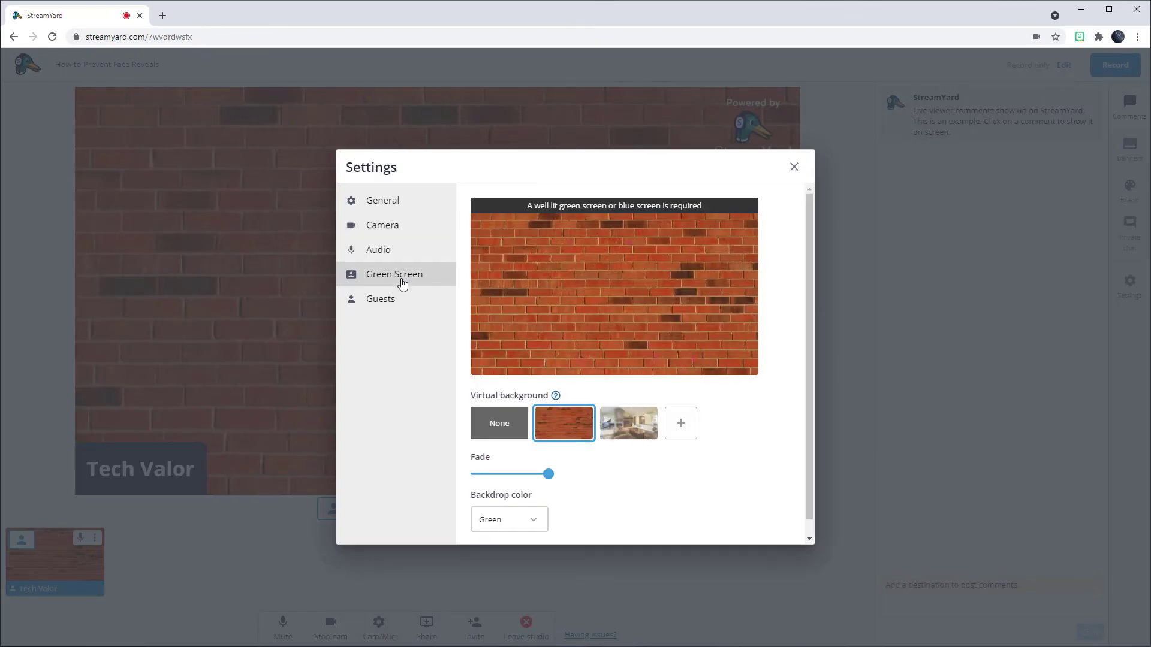
{"action": "left_click_drag", "start_coordinate": [548, 475], "coordinate": [471, 475]}
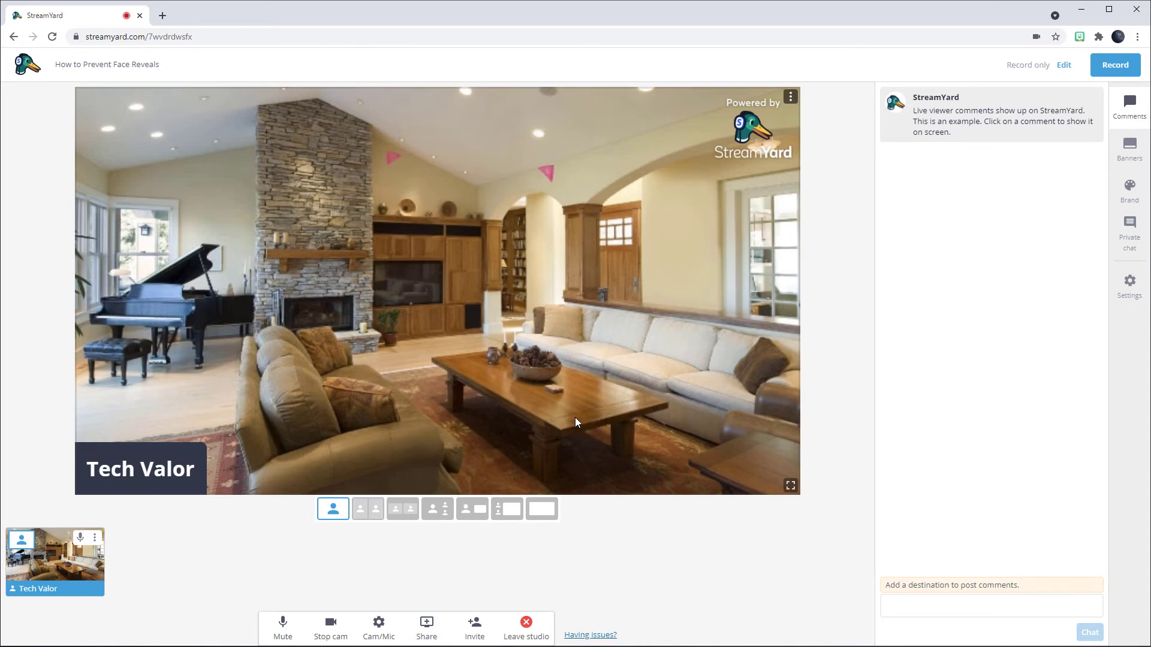
Reopen green-screen settings, set the fade to zero, close them, and stop the camera.
{"action": "left_click", "coordinate": [379, 623]}
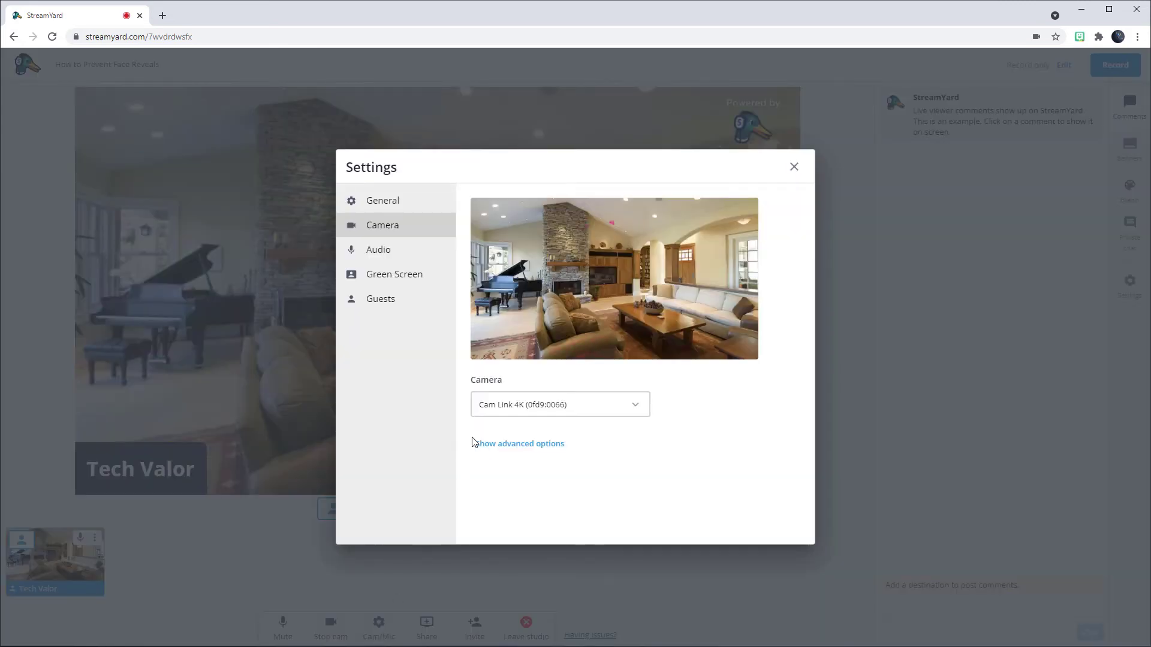
{"action": "left_click", "coordinate": [395, 275]}
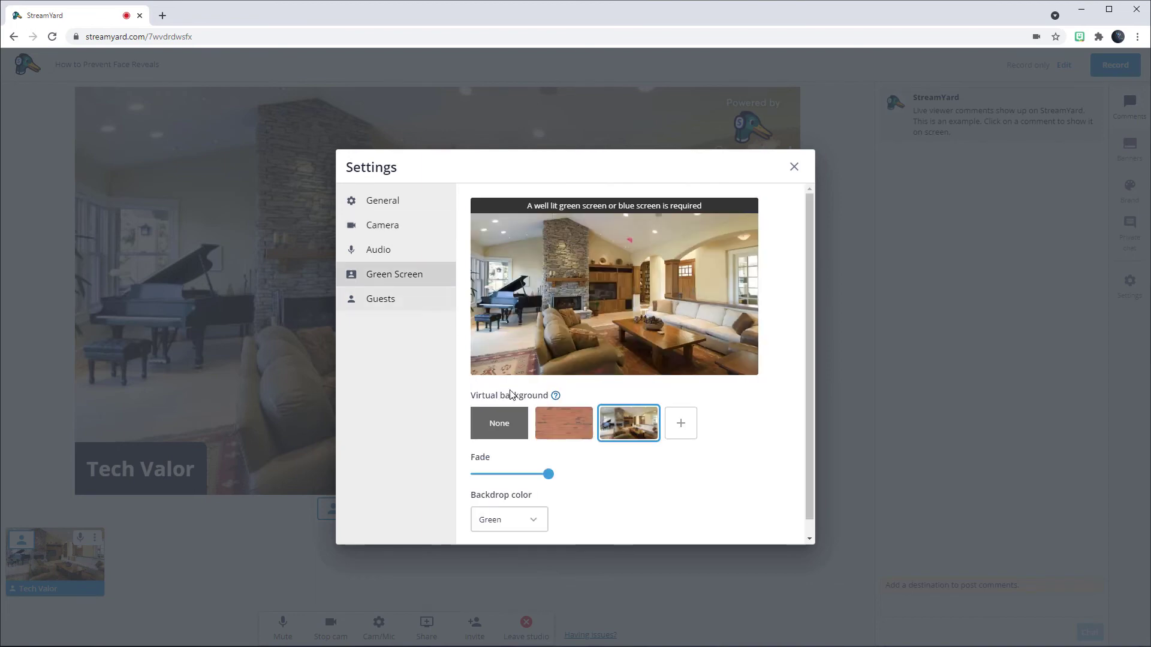
{"action": "left_click", "coordinate": [470, 474]}
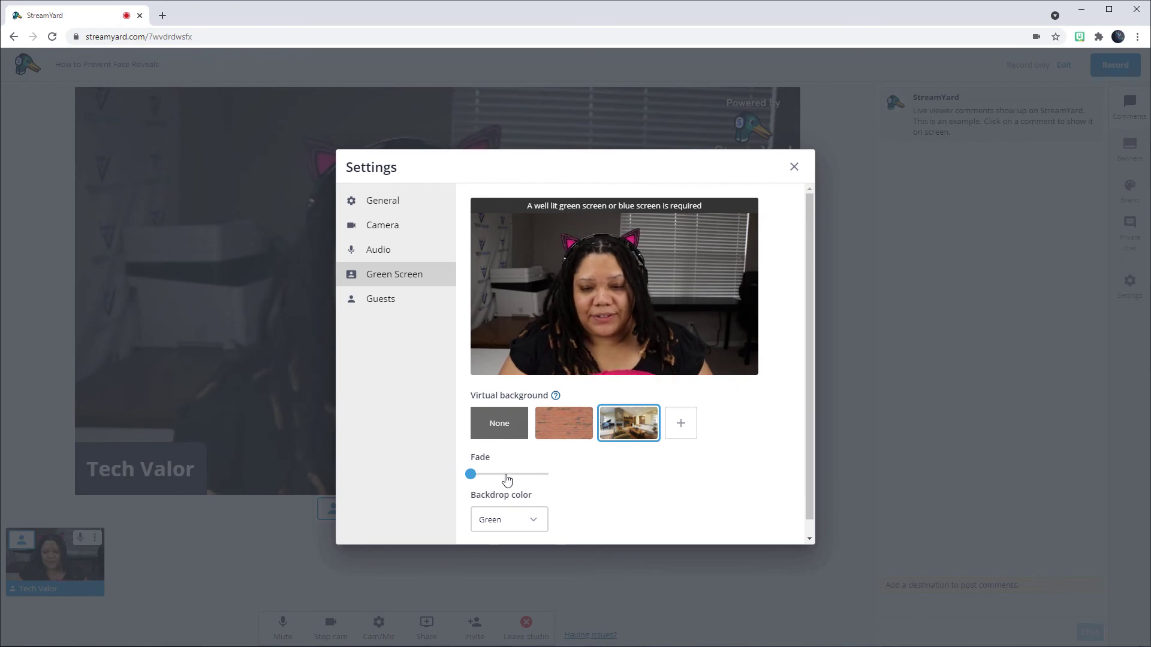
{"action": "key", "text": "Escape"}
{"action": "left_click", "coordinate": [332, 627]}
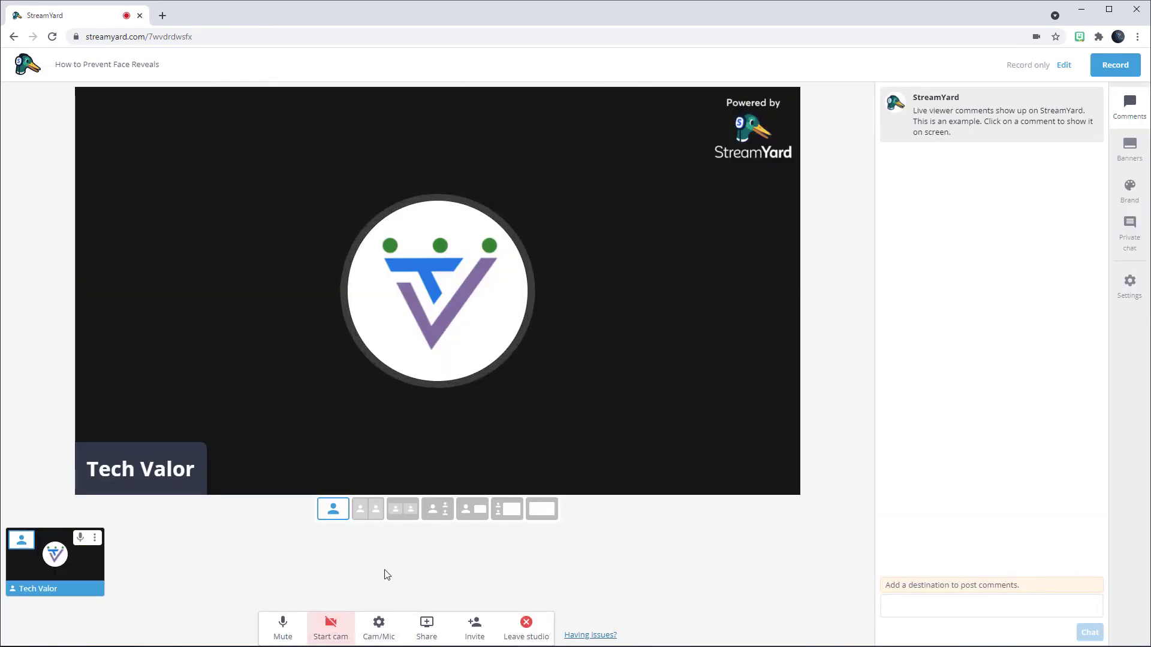